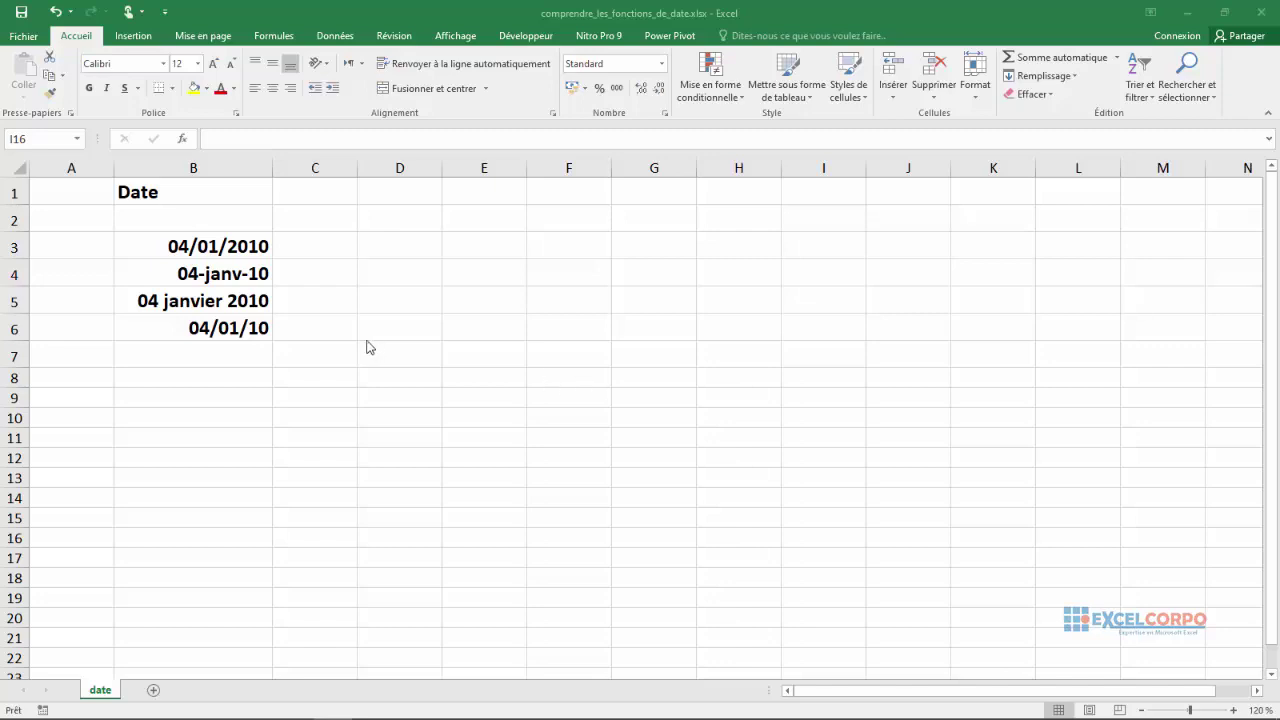
Inspect how the example dates in B3:B6 are stored and formatted, comparing B4 with B6
left_click(231, 246)
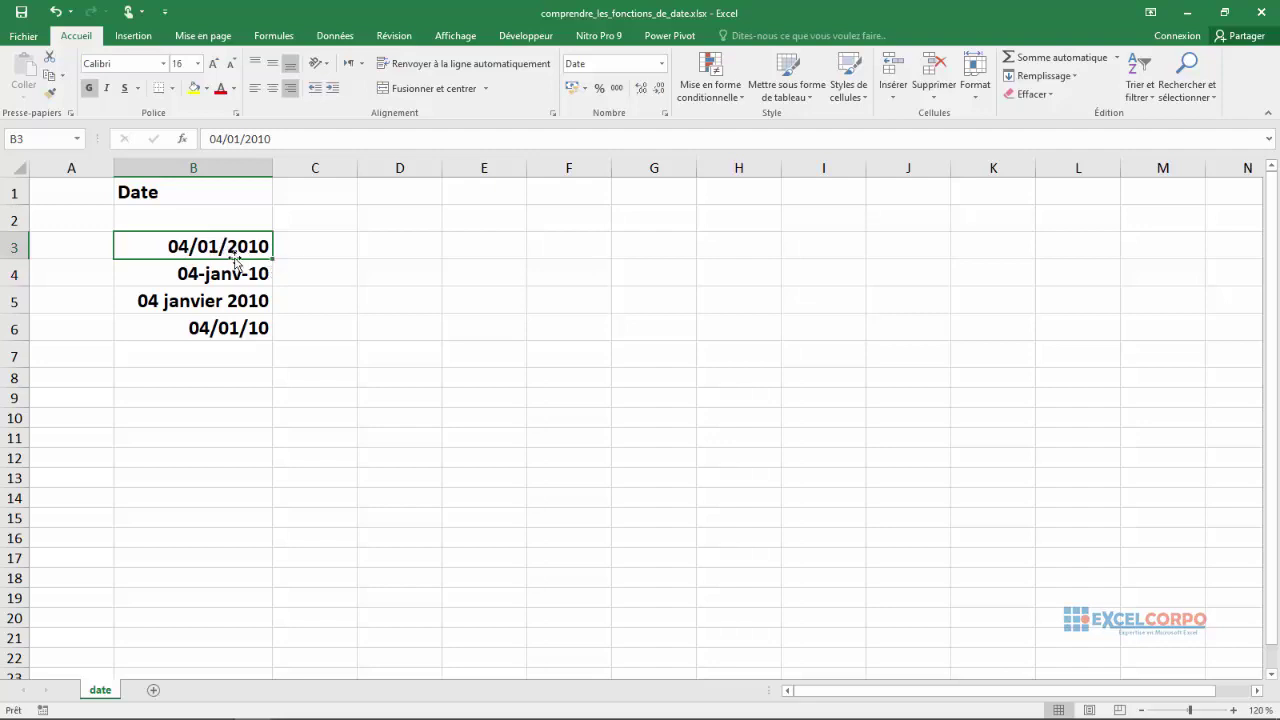
left_click(218, 273)
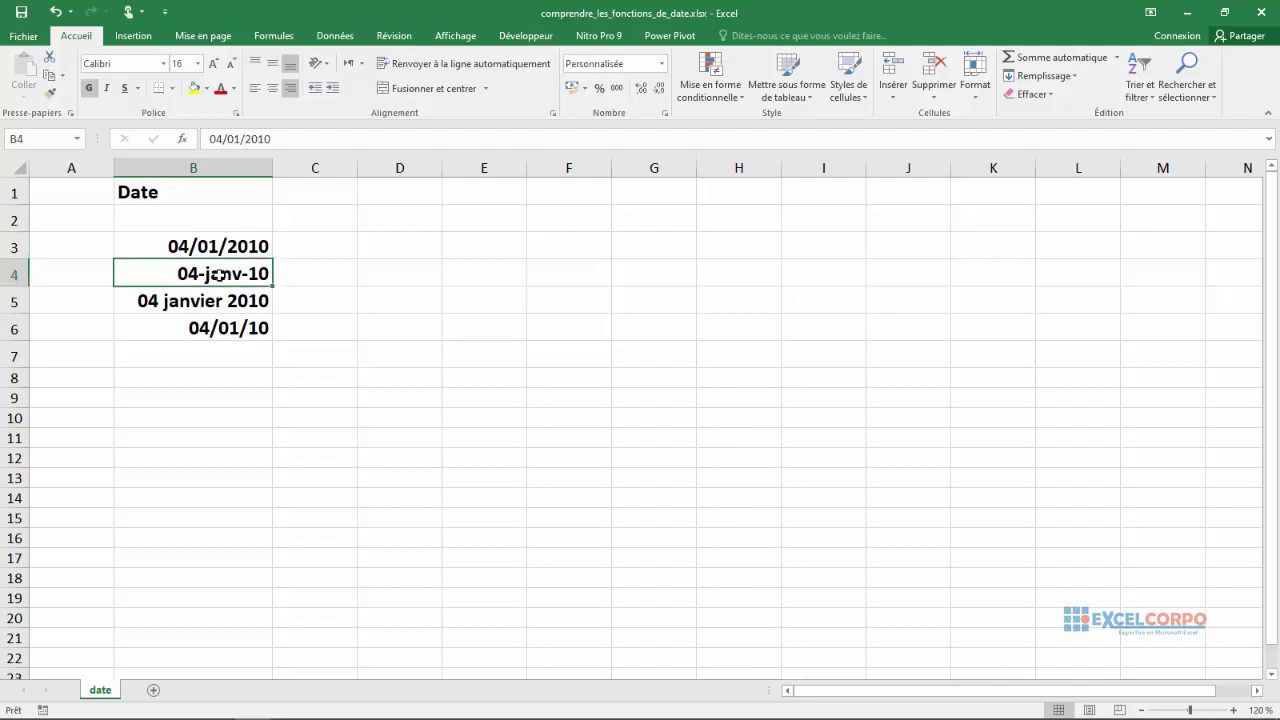
left_click(169, 297)
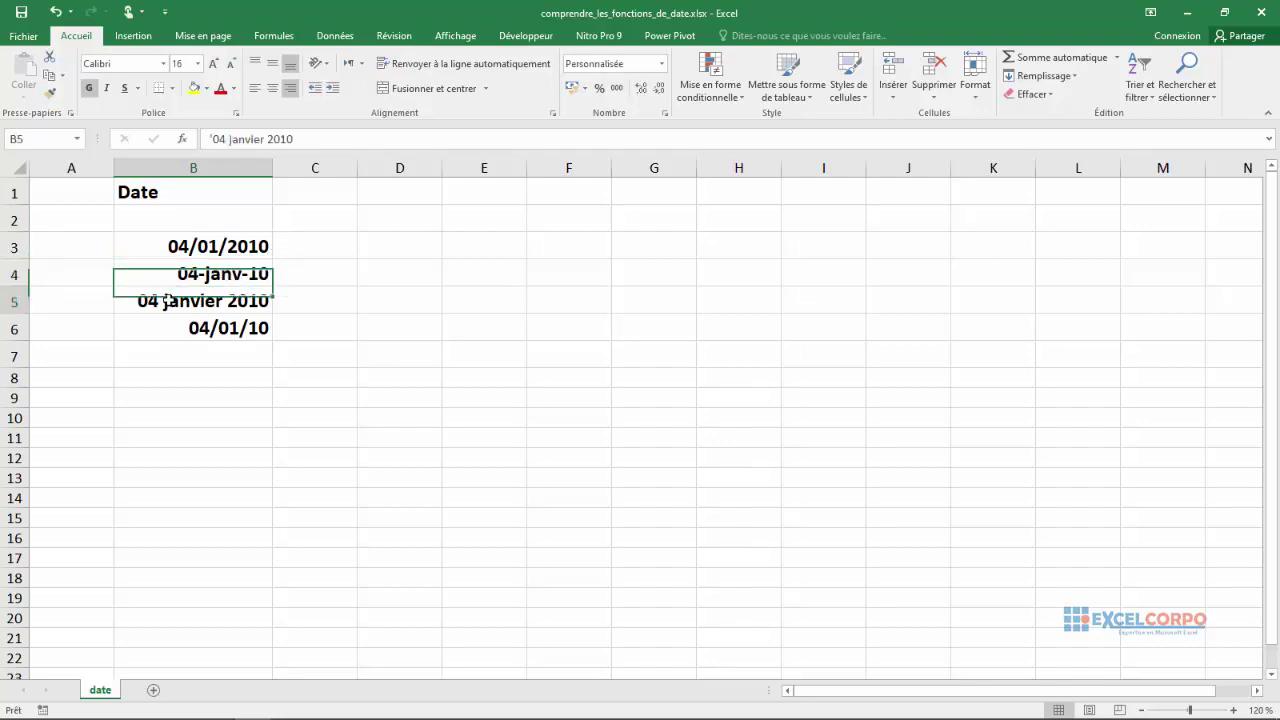
left_click(237, 331)
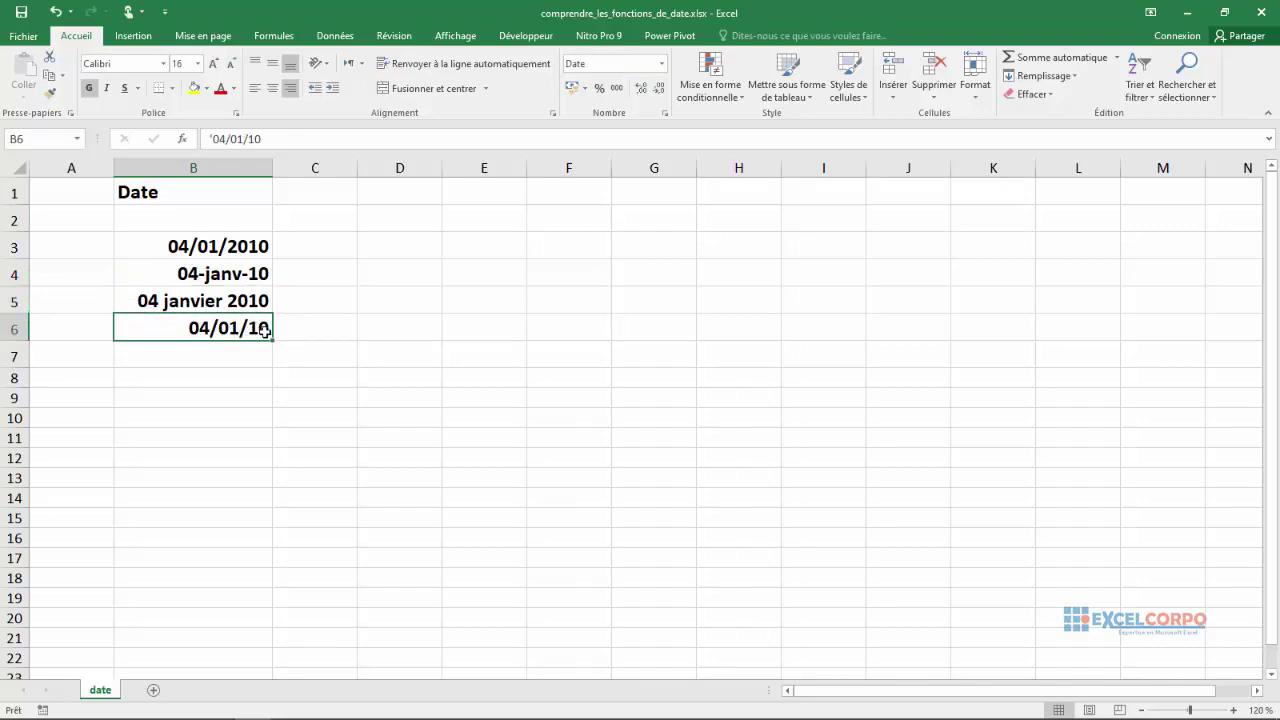
left_click_drag(233, 248, 240, 328)
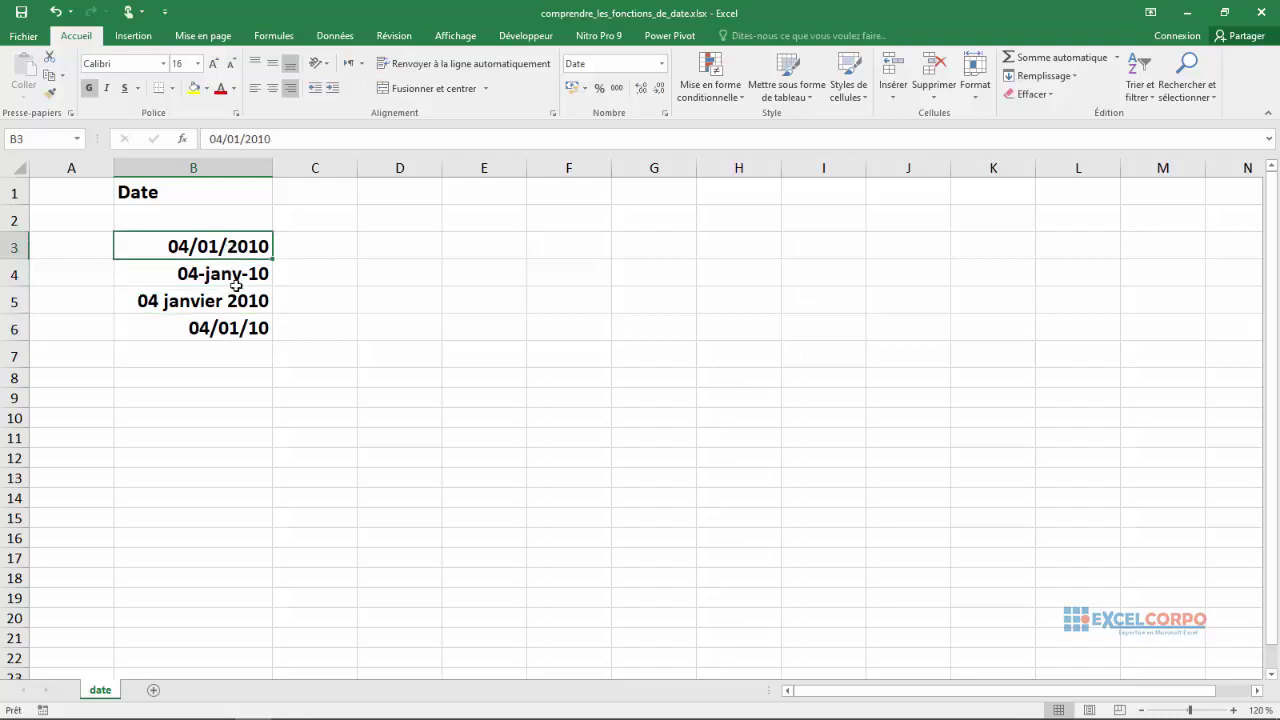
left_click(300, 312)
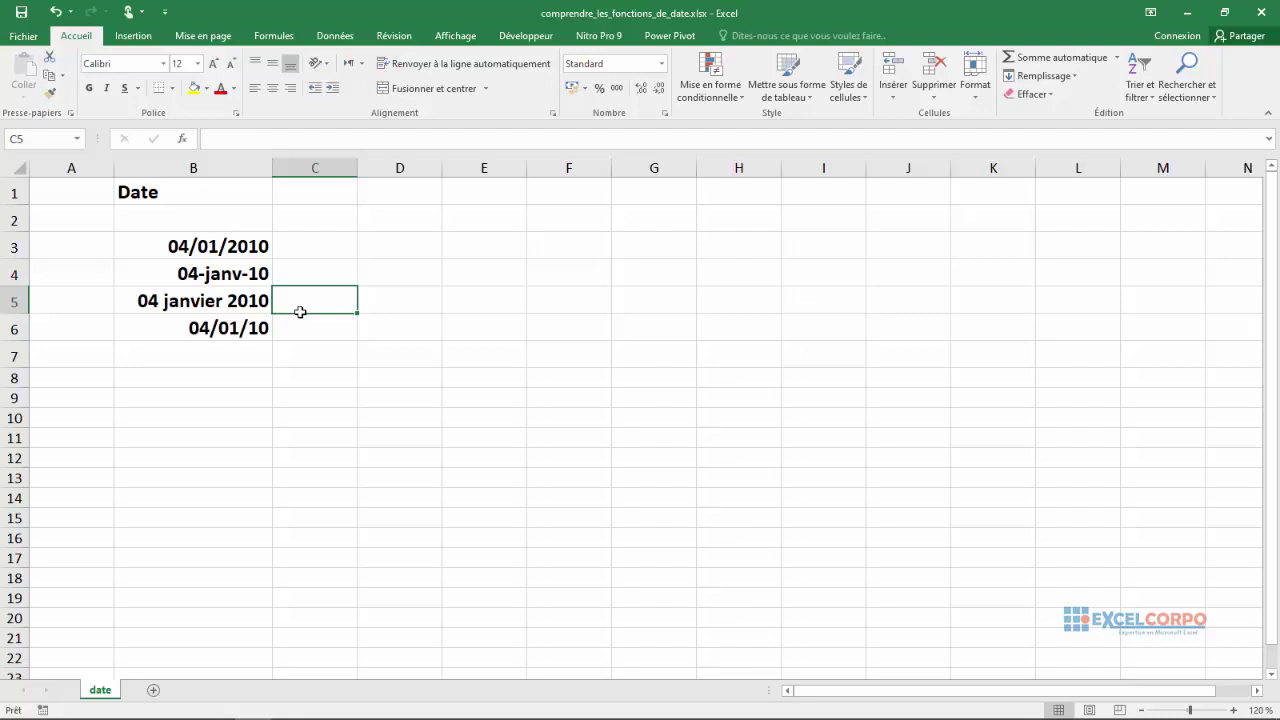
left_click(240, 328)
left_click(228, 273, "ctrl")
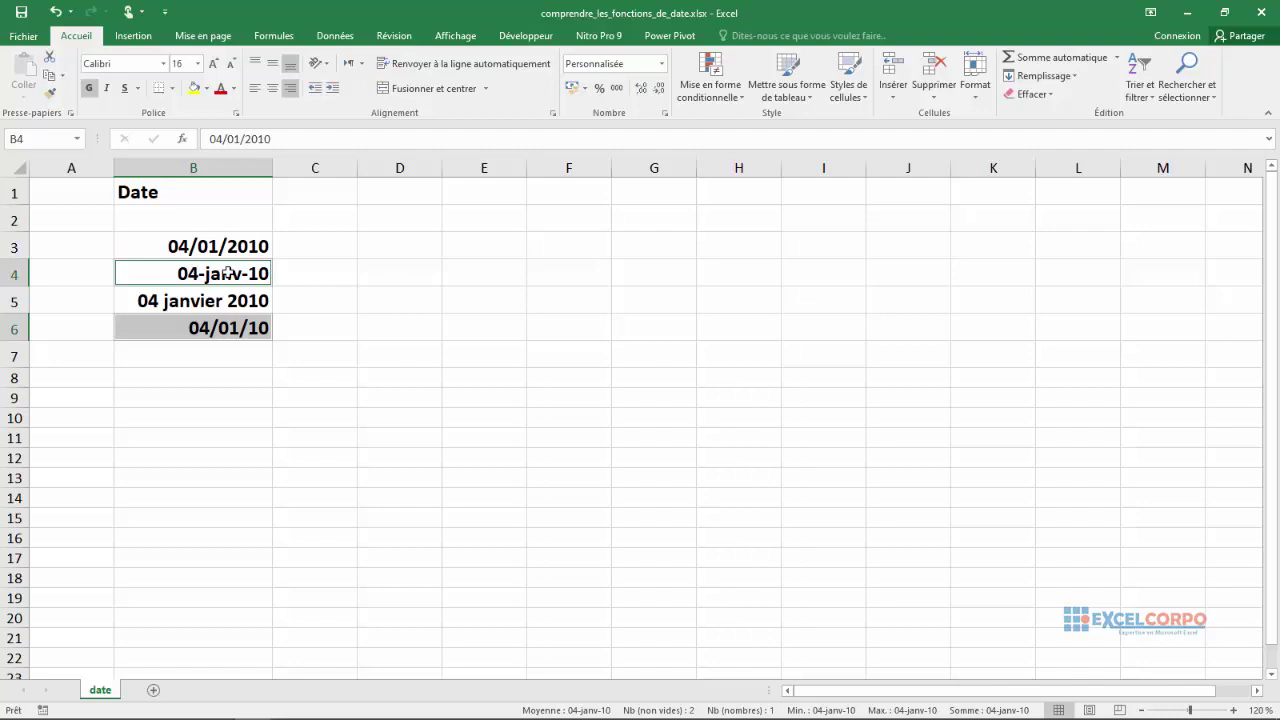
Enter 1/1/29 in B9 so it displays as 01/01/2029
left_click(218, 400)
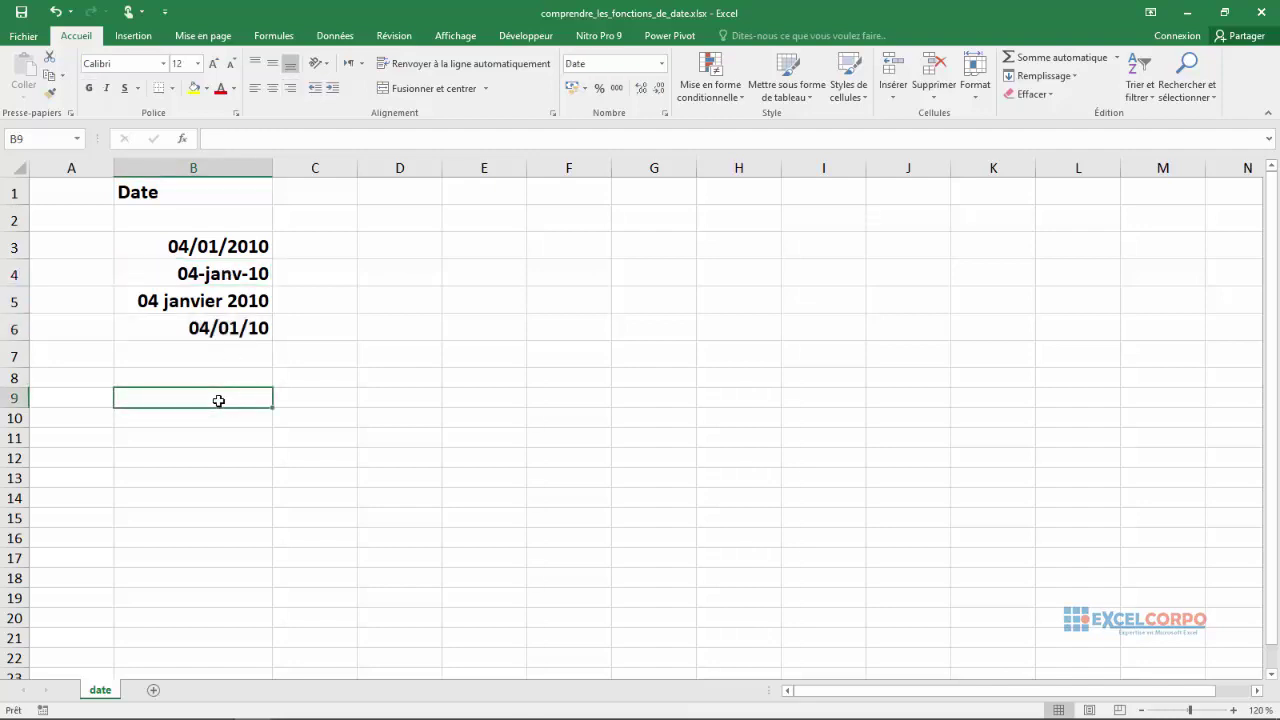
type("1")
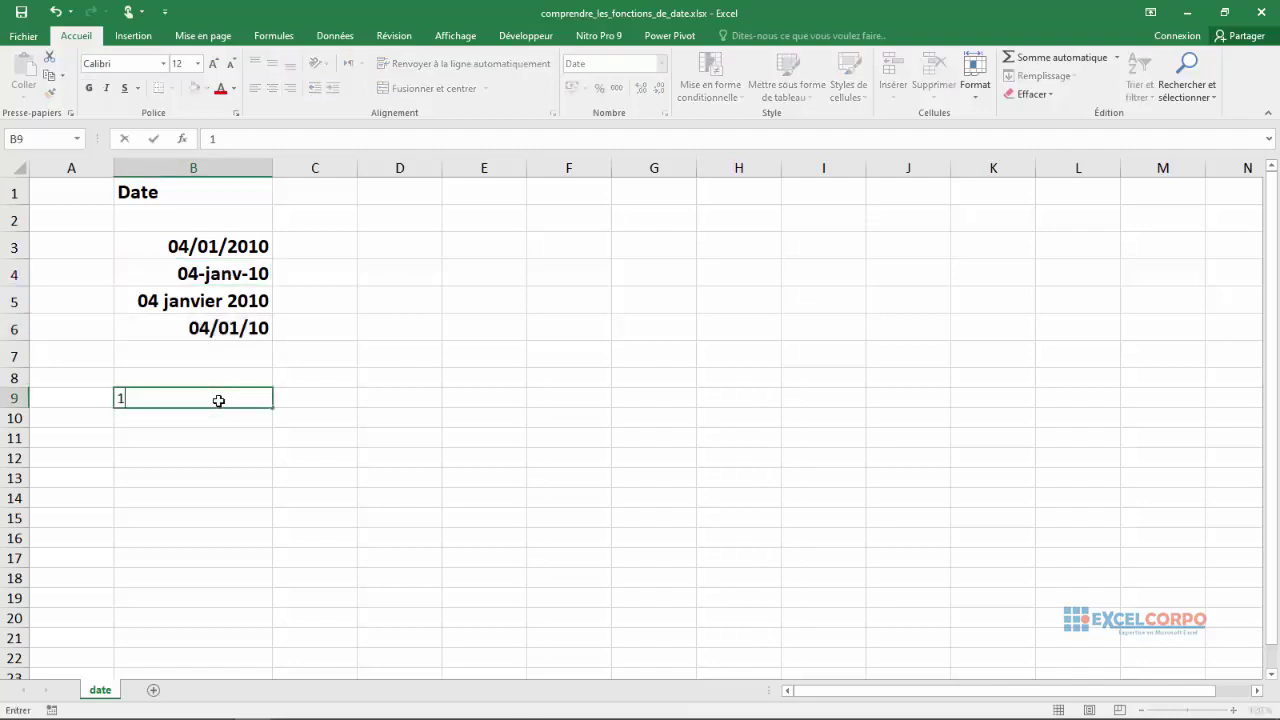
type("/1/")
type("29")
key("Return")
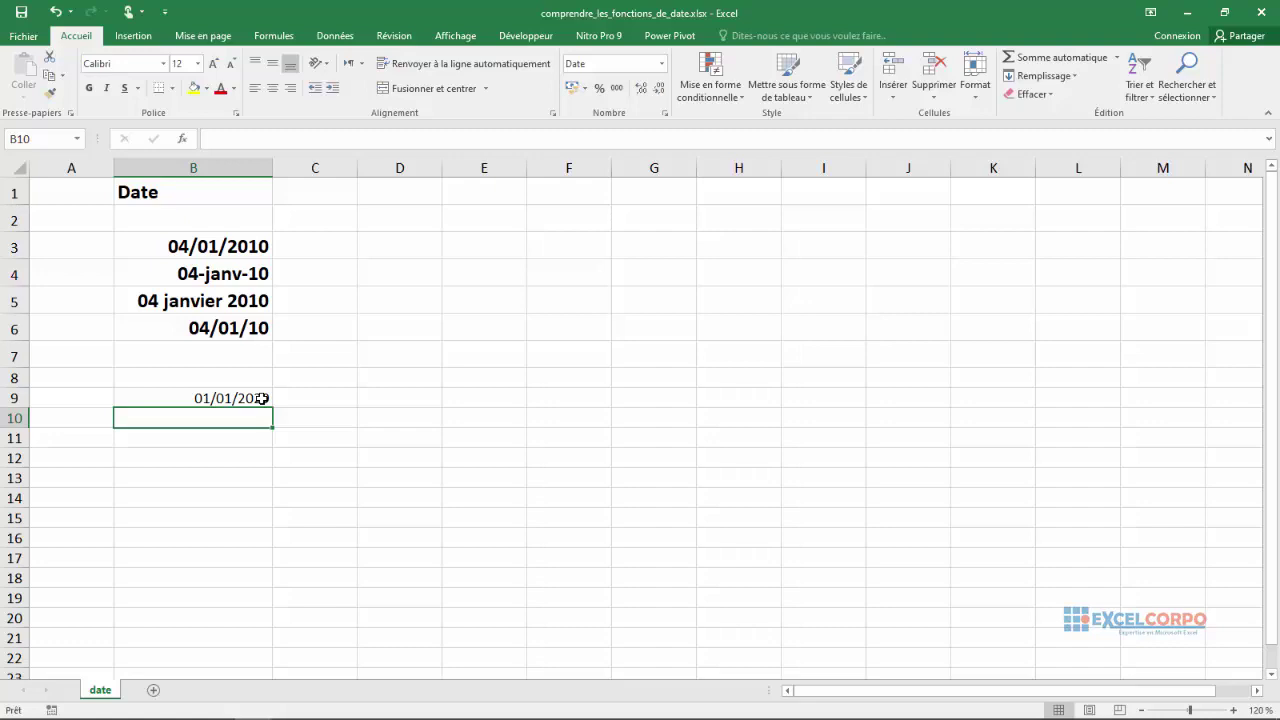
Enter 1/1/30 in B10, which displays as 01/01/1930, then select D9
type("1/1/")
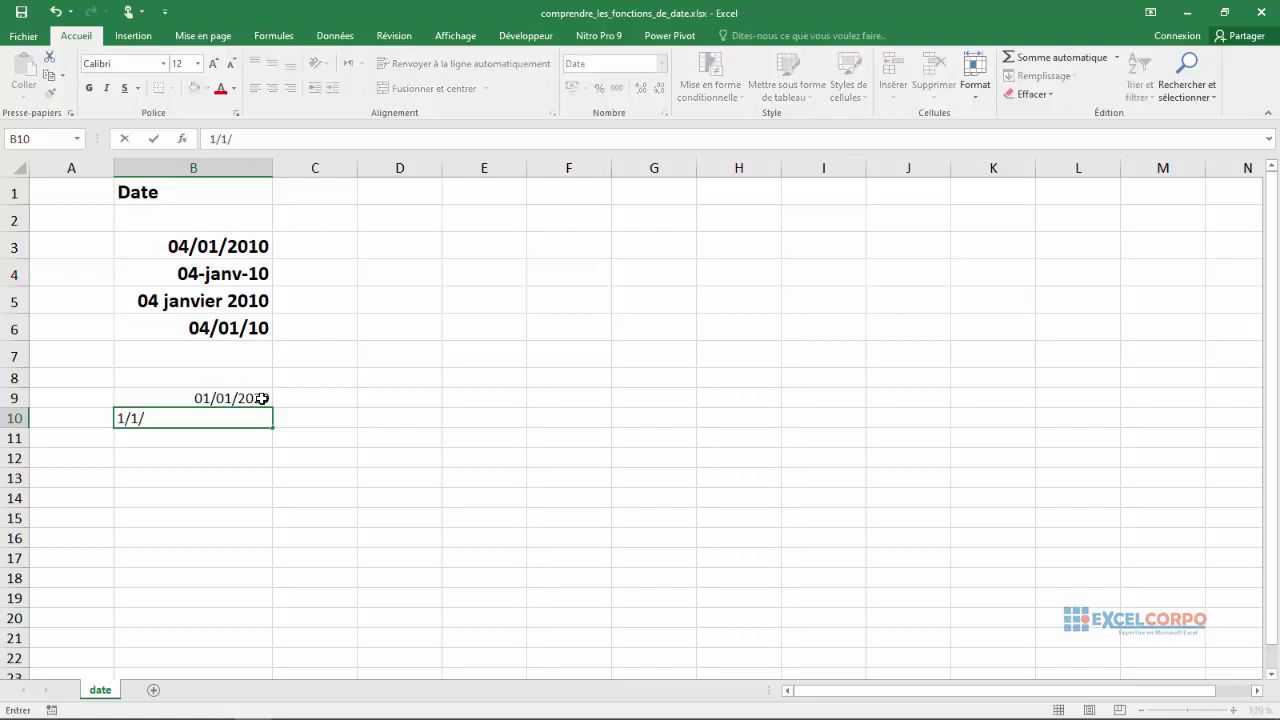
type("30")
key("Return")
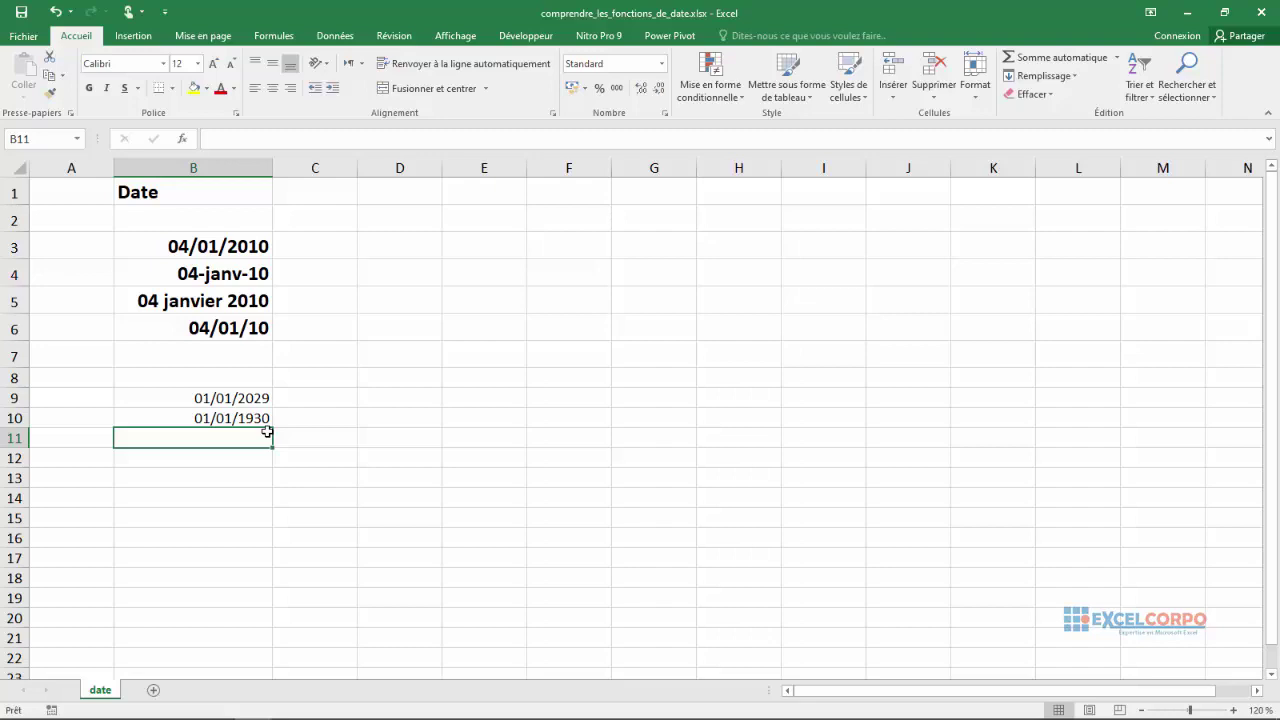
left_click(411, 401)
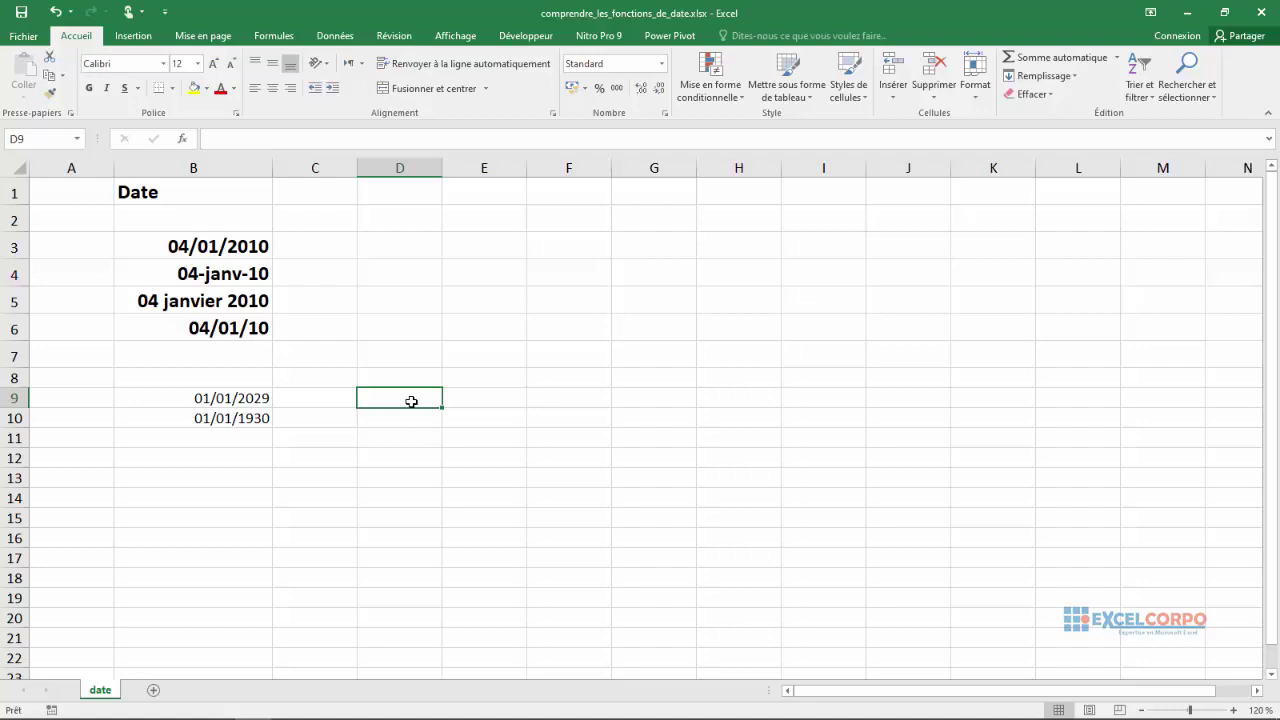
Open Insert Function for D9 with the Date & Heure category, viewing the AUJOURDHUI description
left_click(182, 138)
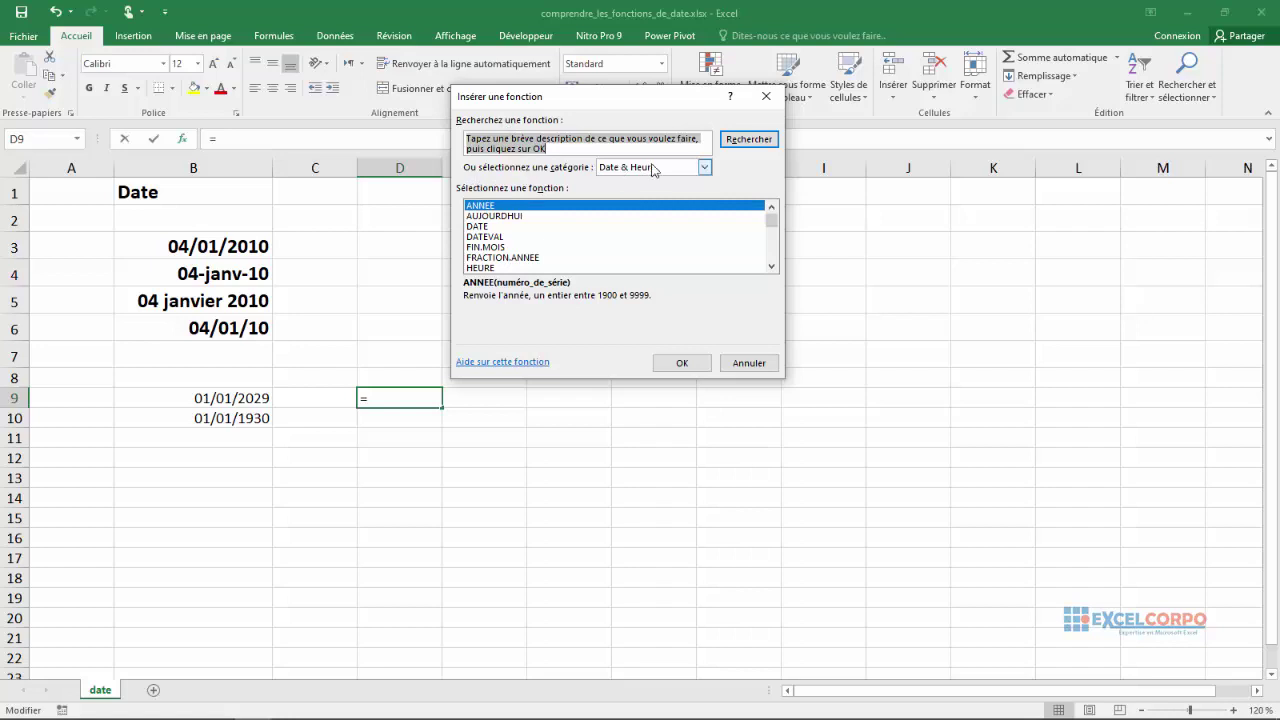
left_click(704, 169)
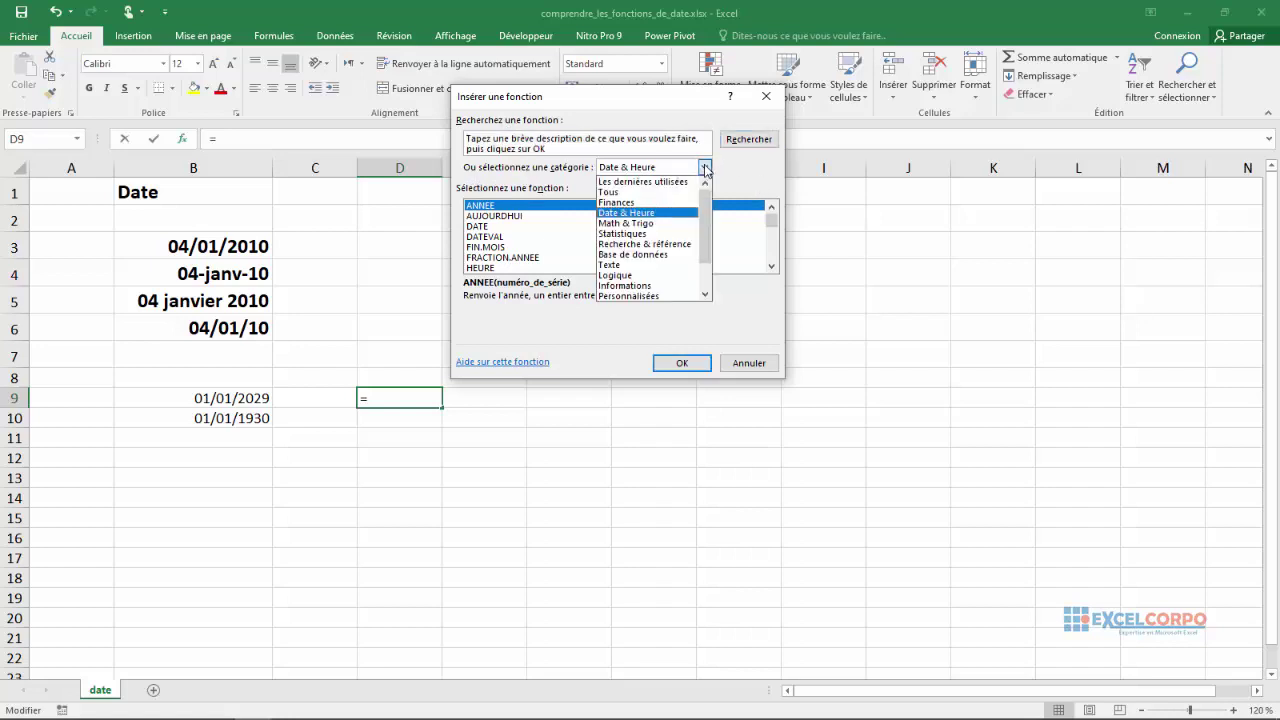
left_click(650, 213)
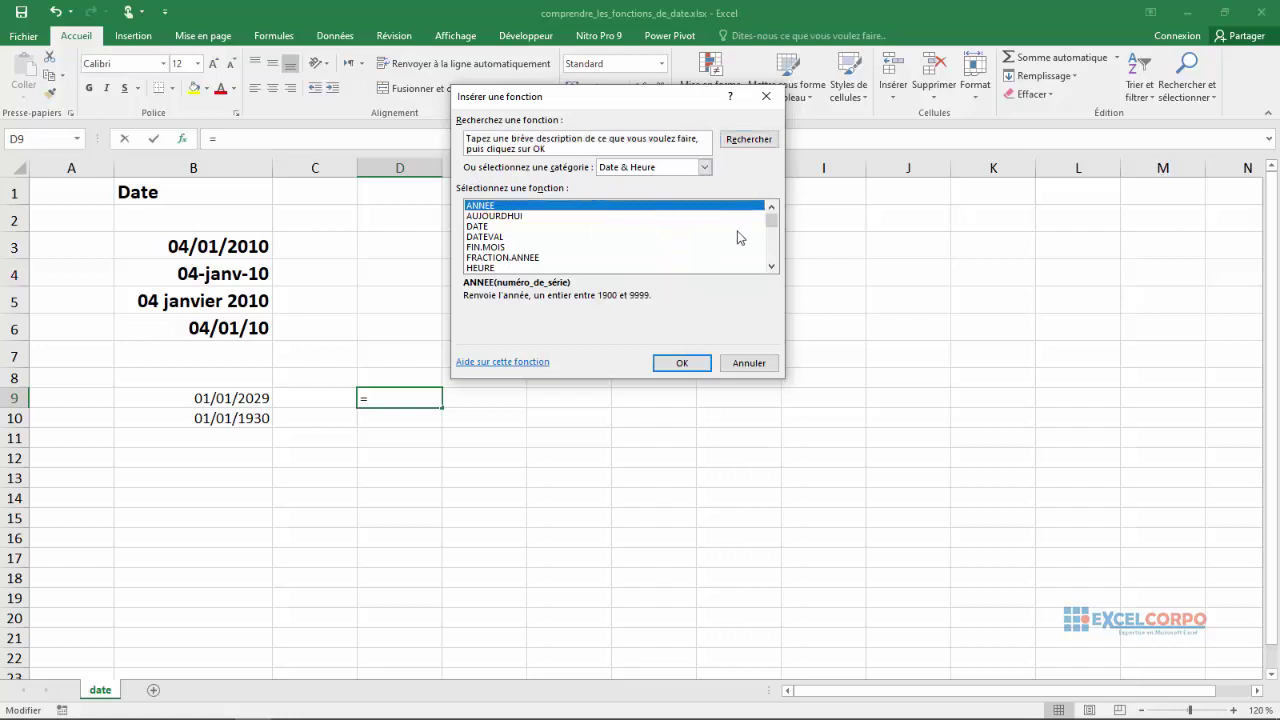
left_click_drag(768, 226, 499, 216)
left_click(494, 217)
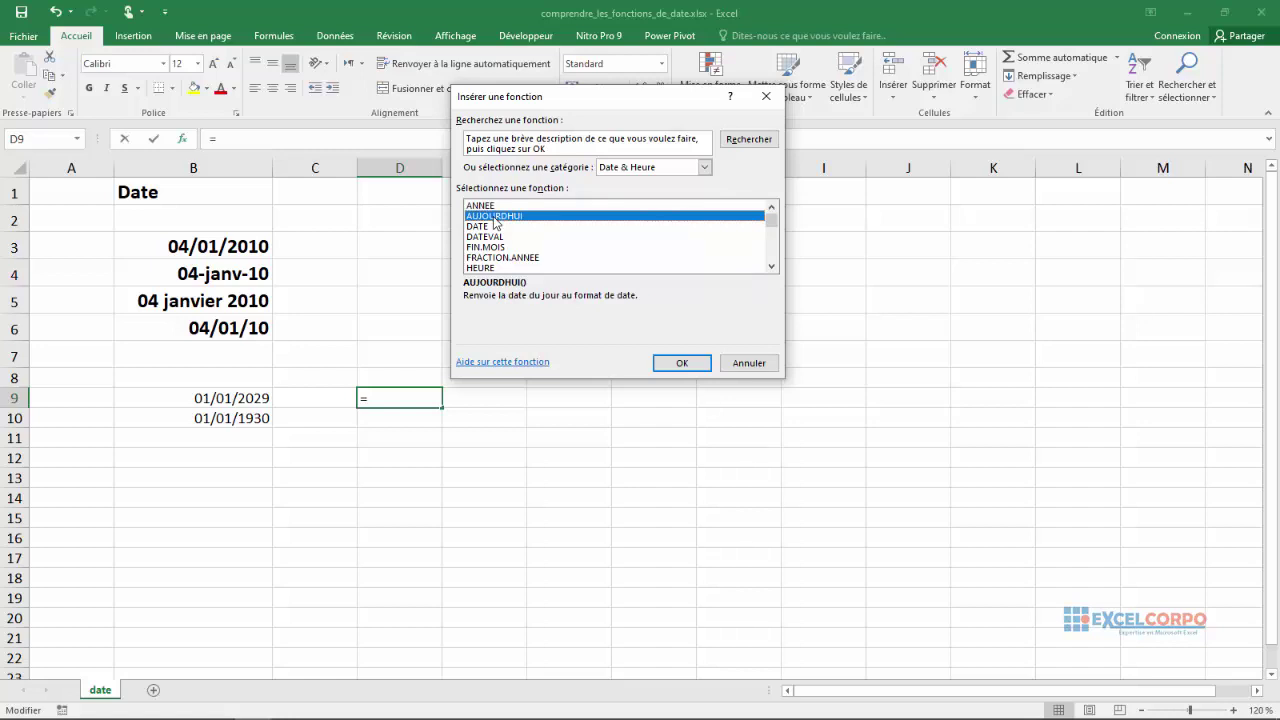
left_click(486, 229)
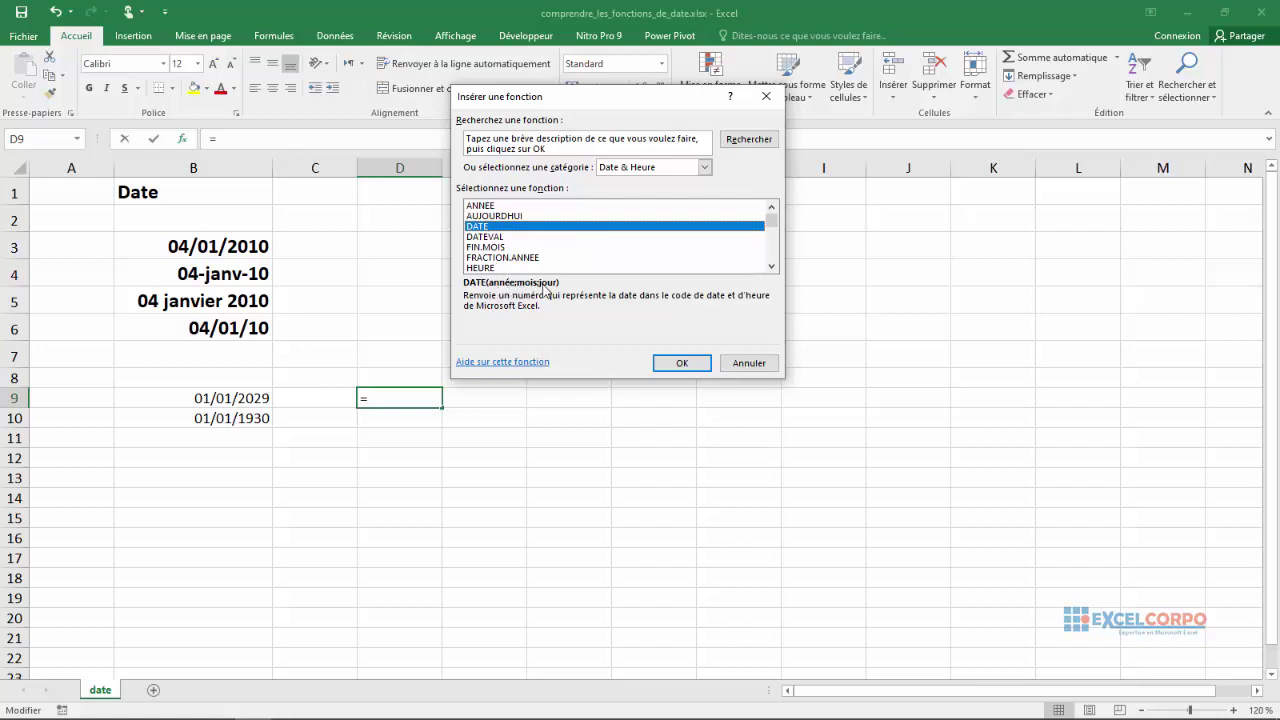
left_click(491, 238)
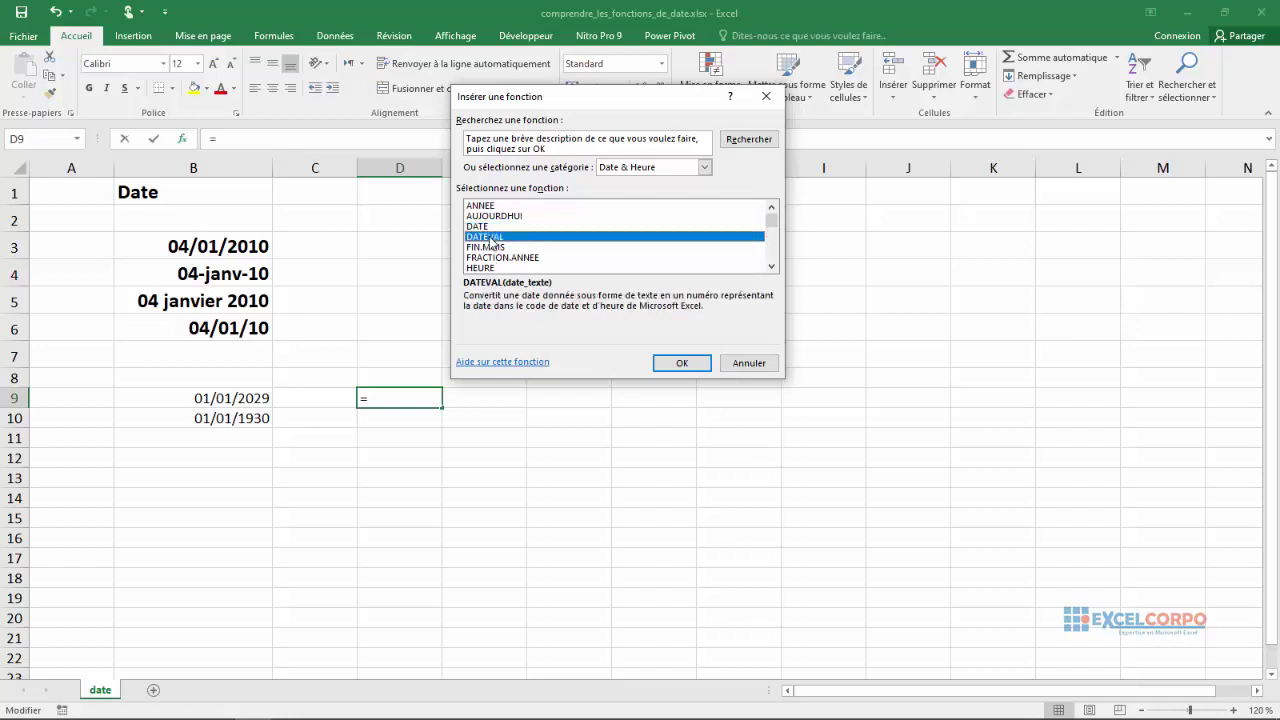
left_click(490, 247)
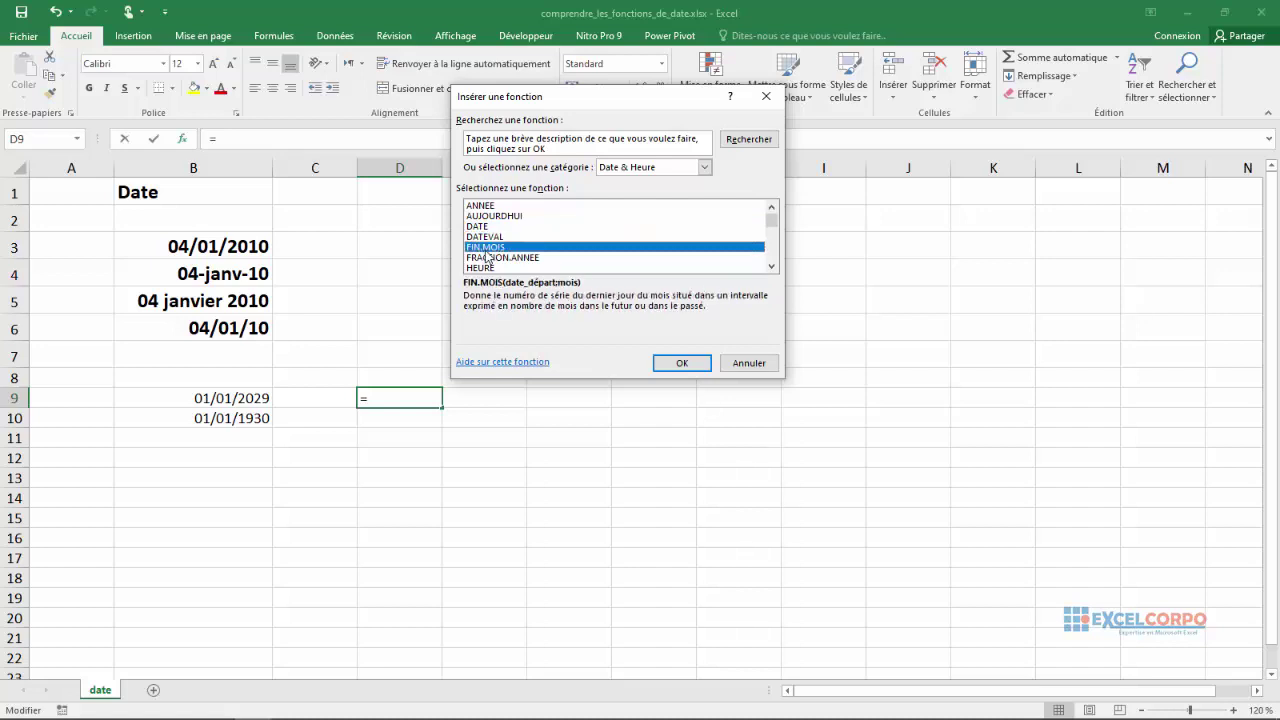
left_click(495, 258)
left_click(495, 268)
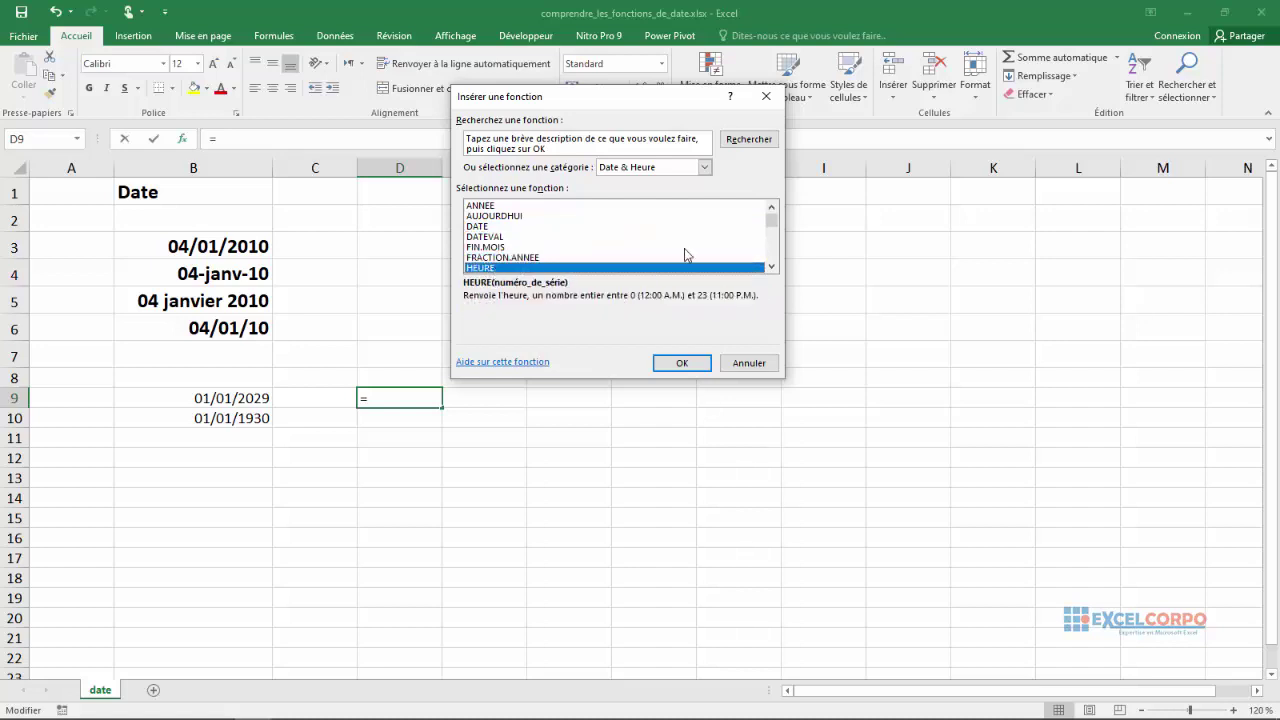
left_click_drag(770, 220, 760, 230)
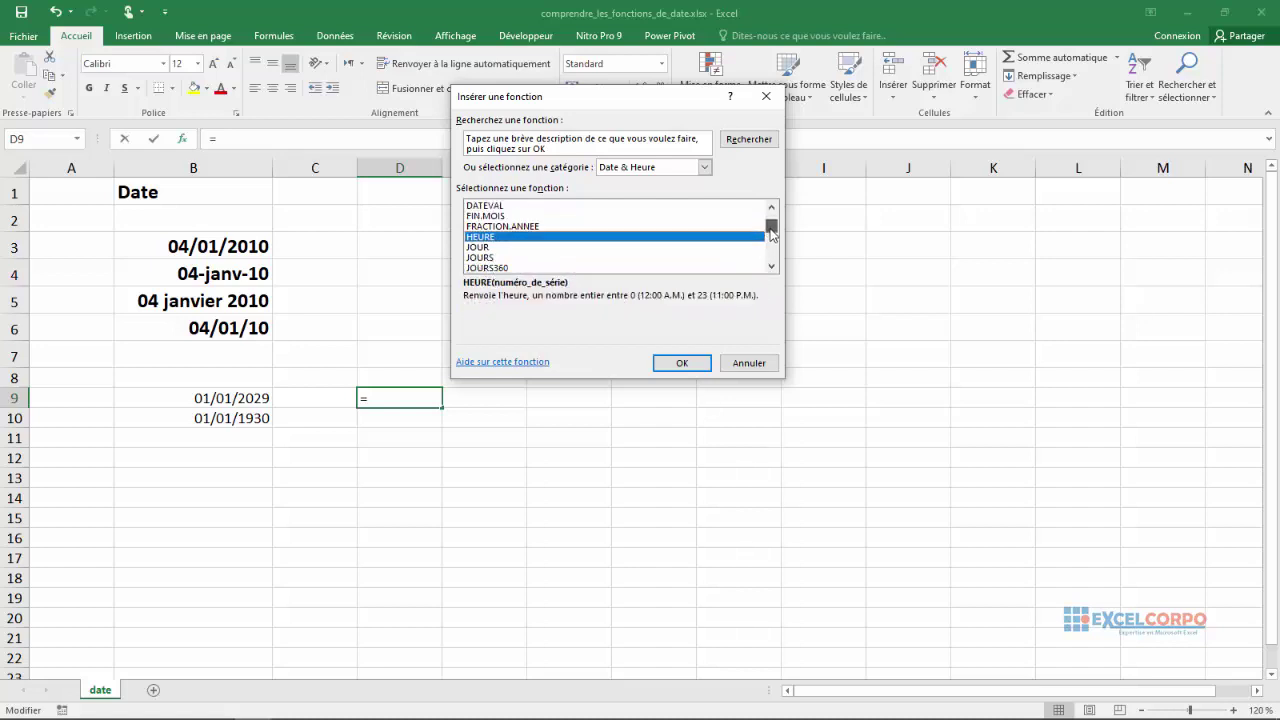
left_click(540, 247)
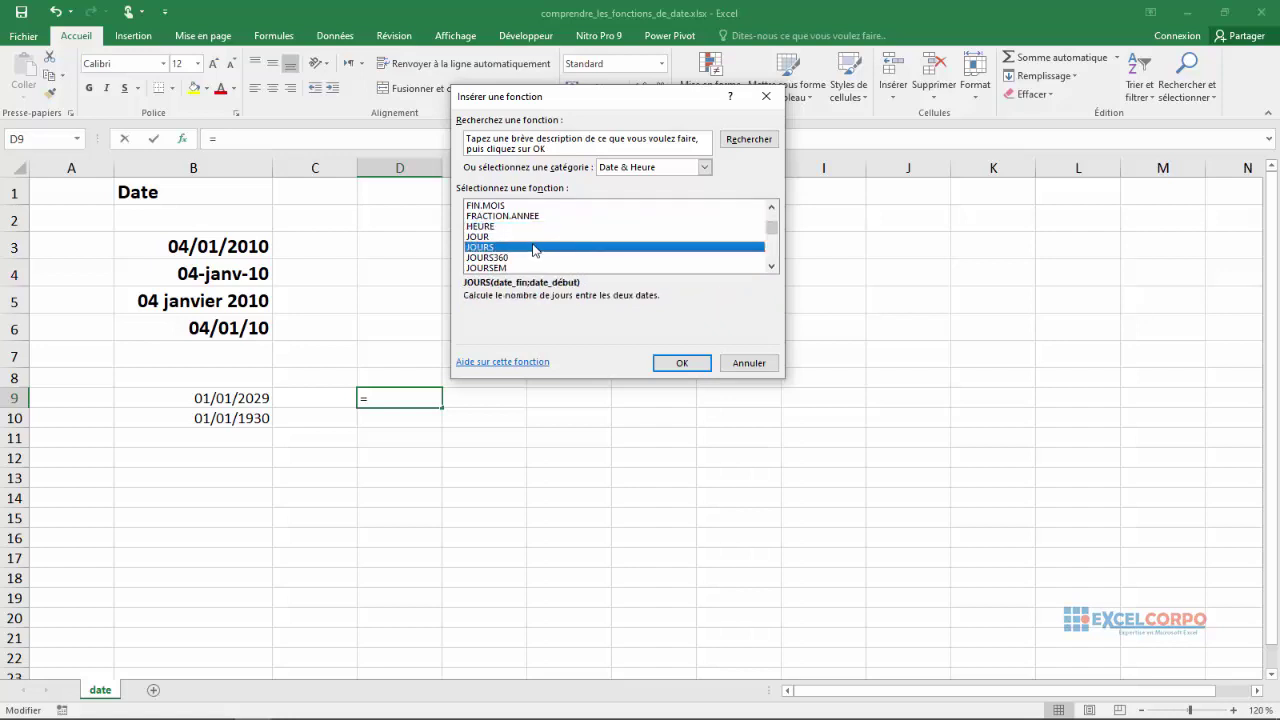
left_click(515, 237)
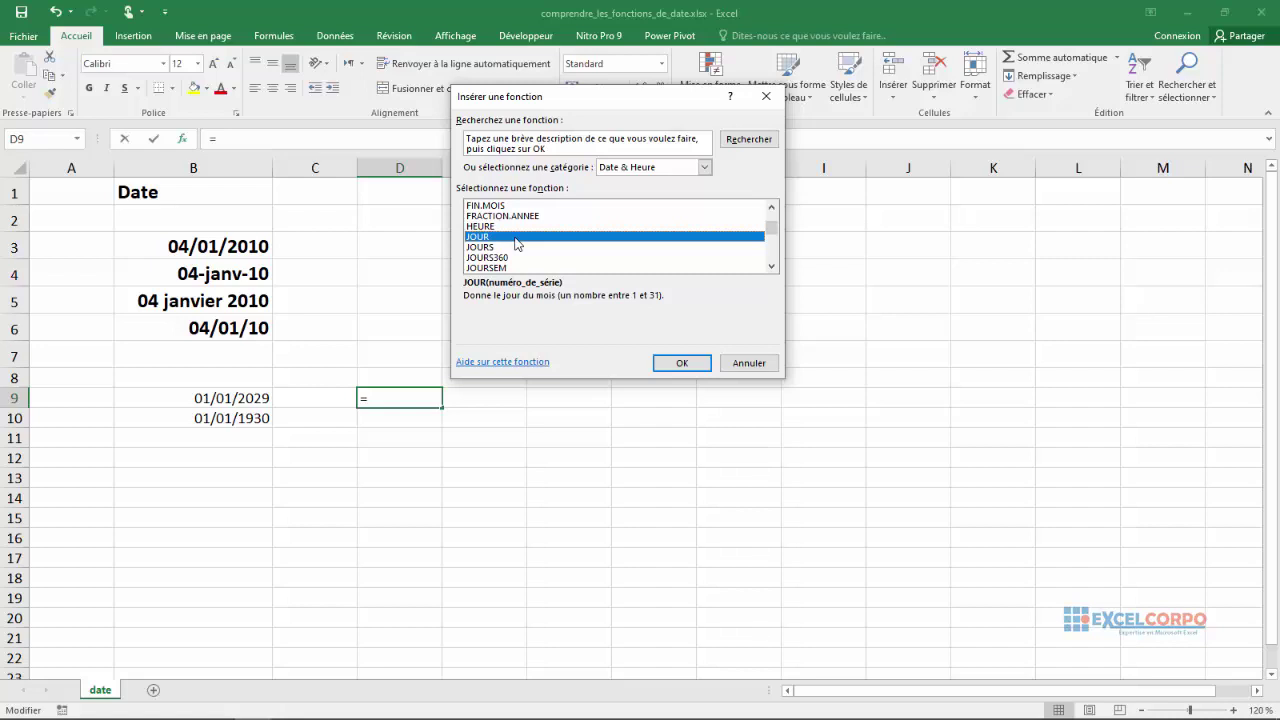
left_click(499, 250)
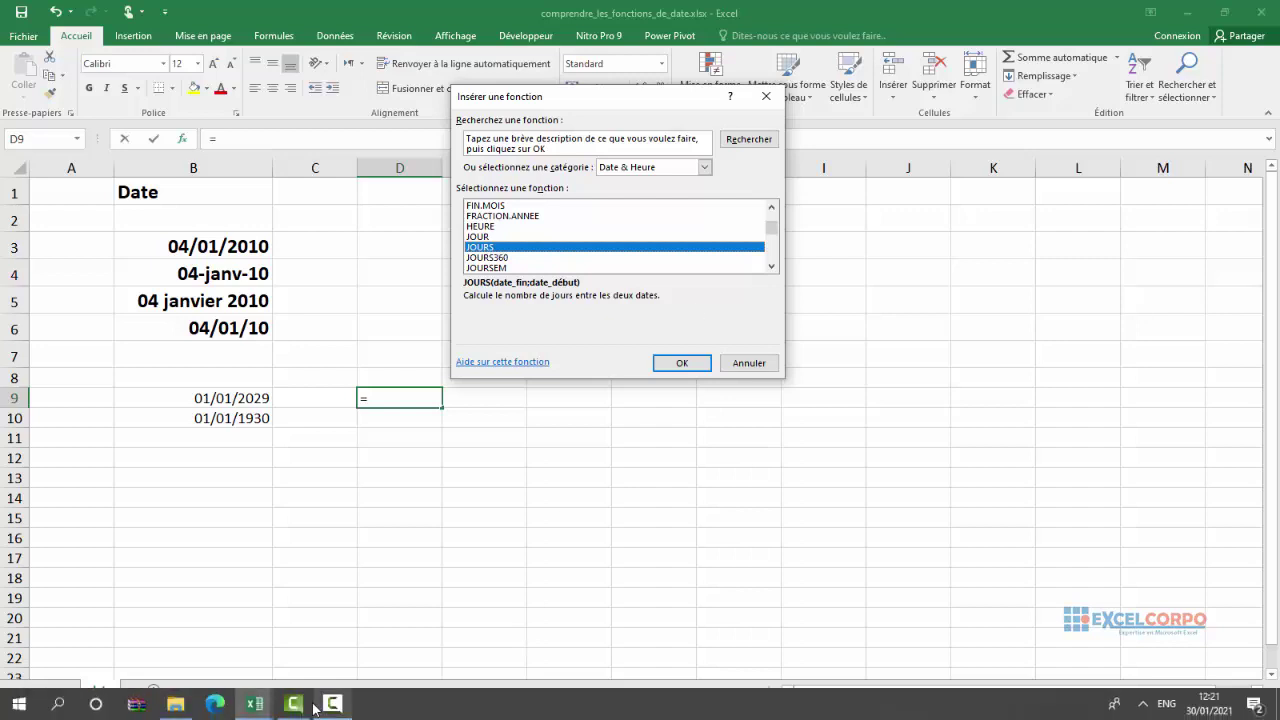
Browse the descriptions of JOURS360, JOURSEM, MAINTENANT and MINUTE in the Date & Heure list
left_click(330, 705)
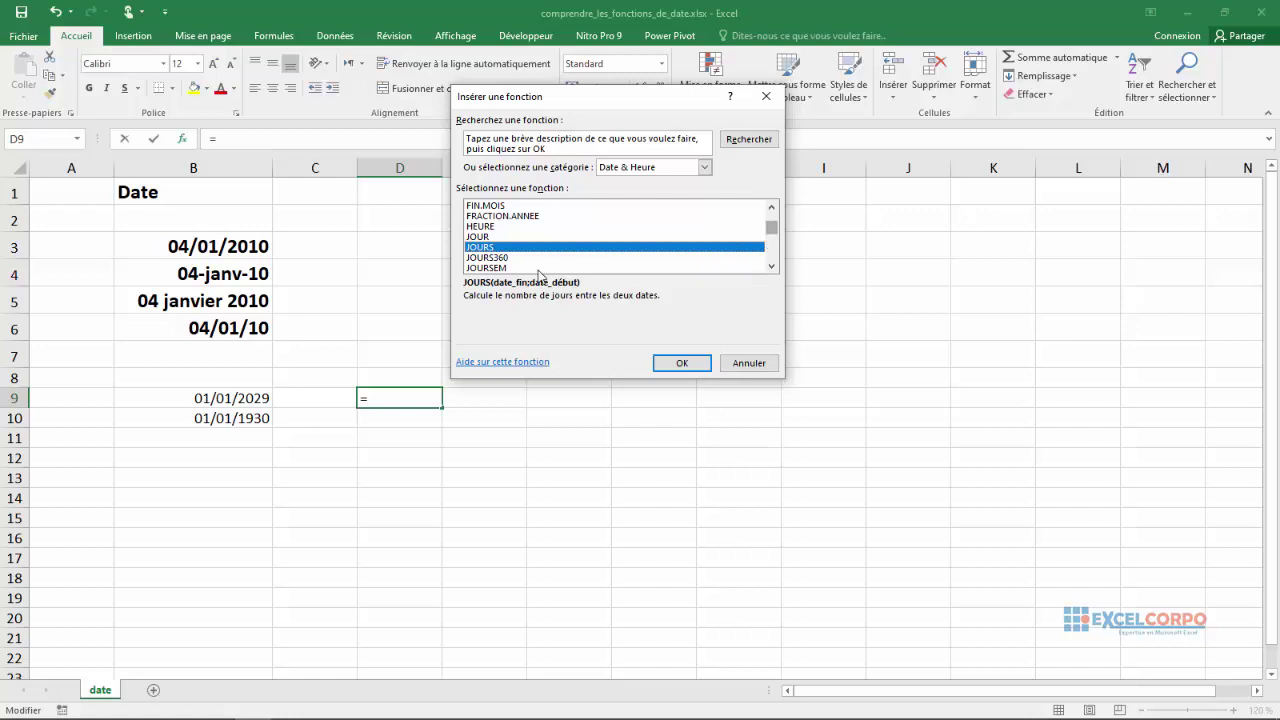
left_click(492, 258)
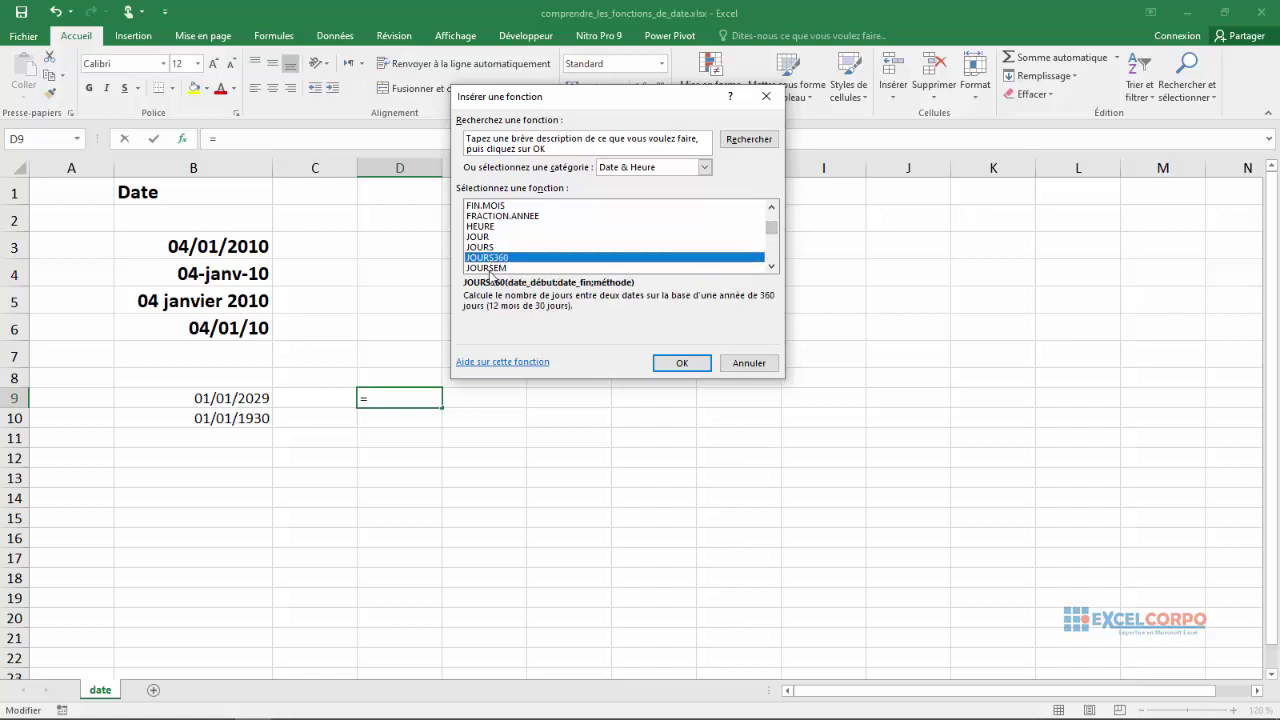
left_click(490, 268)
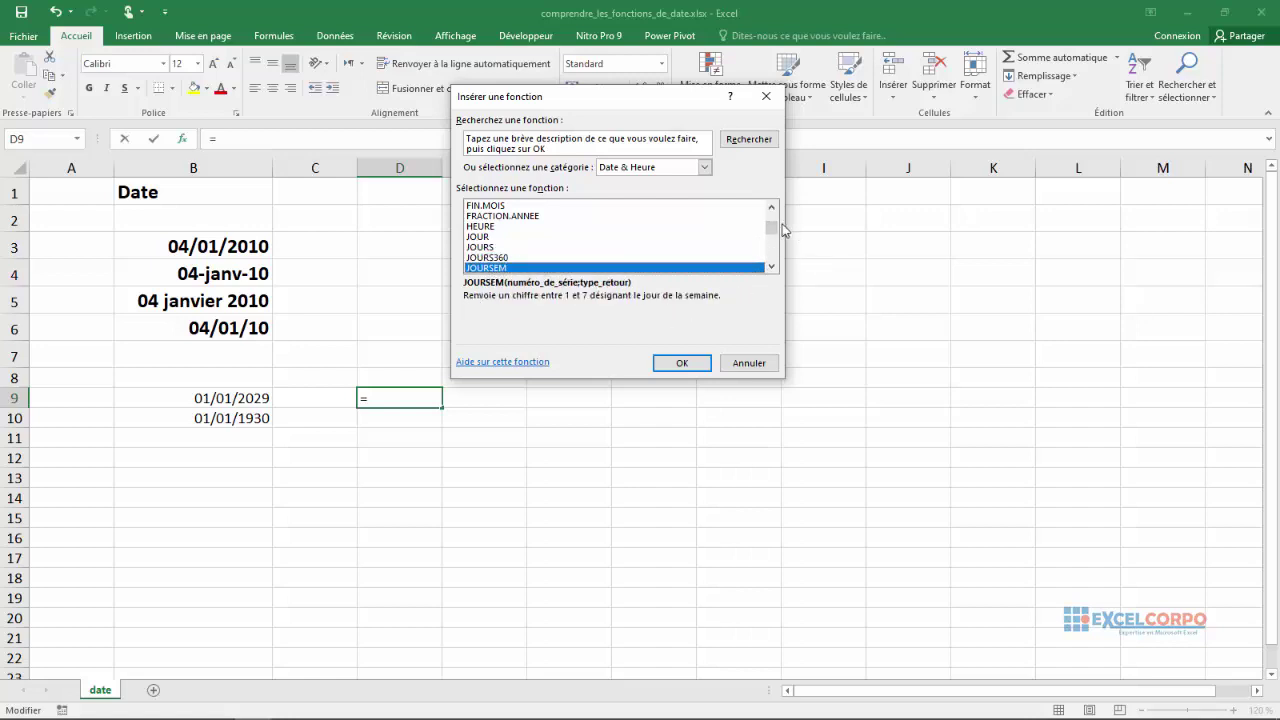
left_click_drag(772, 229, 772, 237)
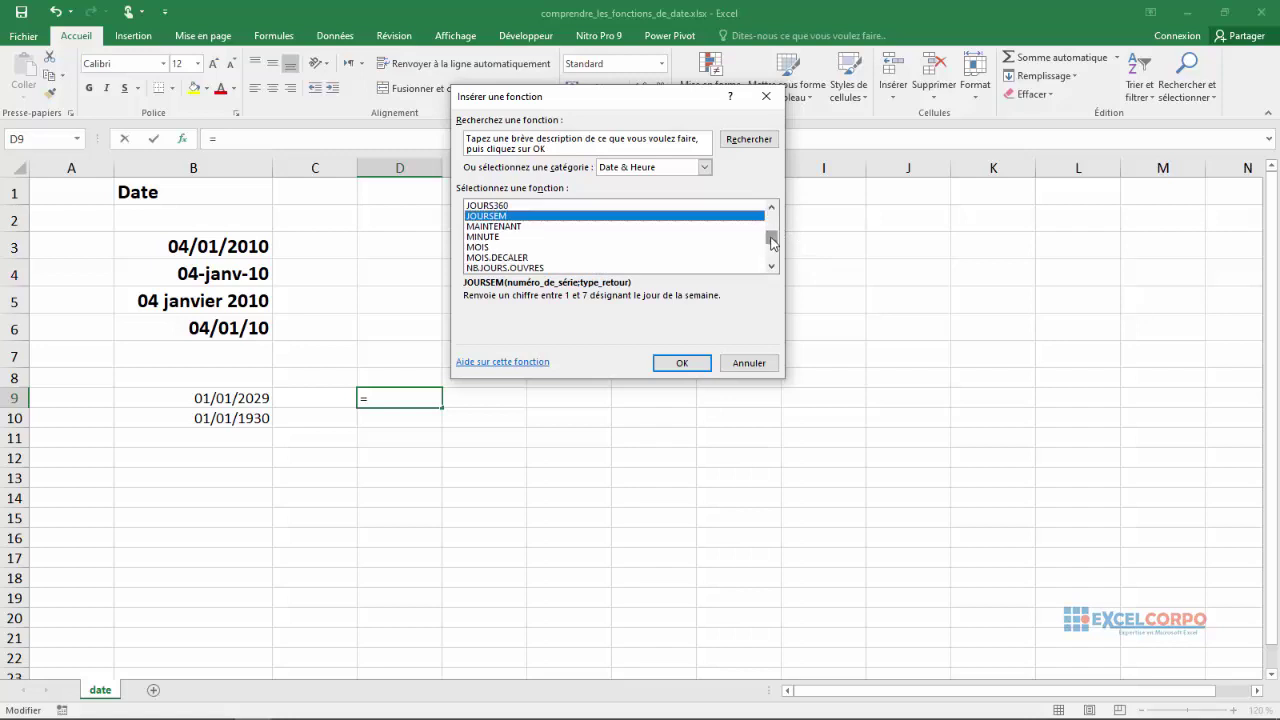
left_click(482, 226)
left_click(482, 236)
Choose MOIS.DECALER and confirm to open its Function Arguments dialog
left_click(497, 257)
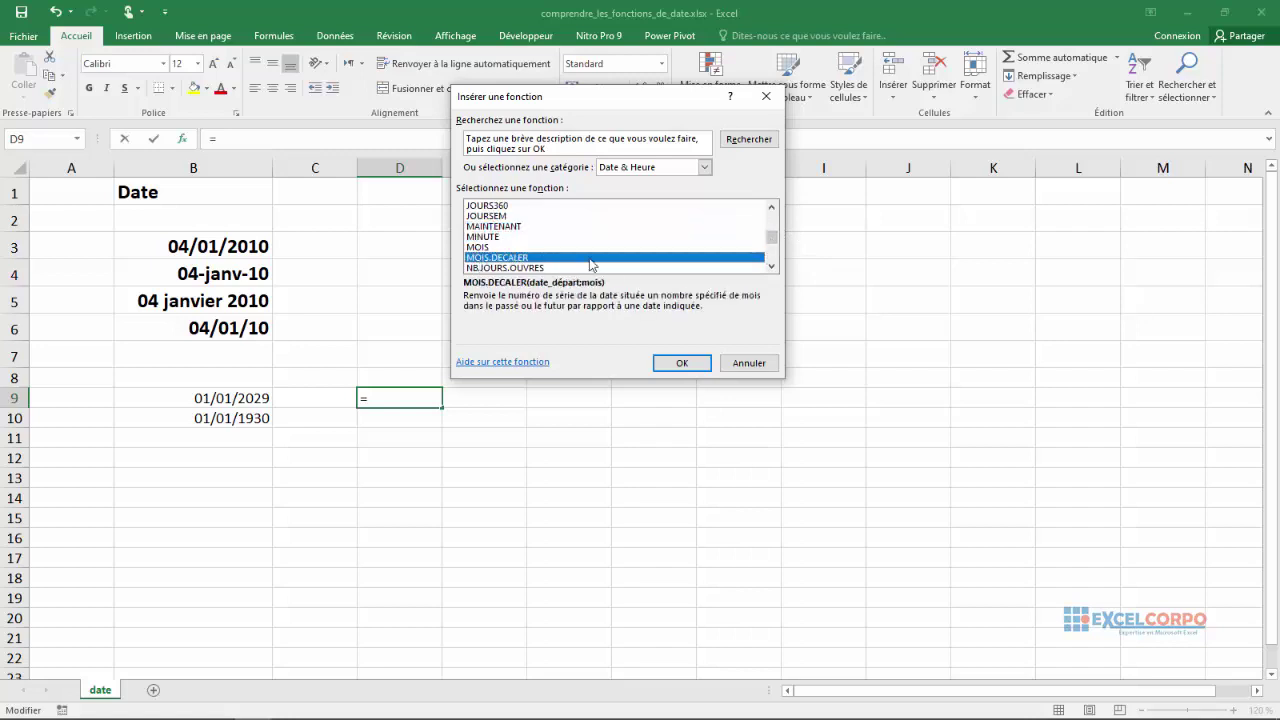
scroll(620, 240, "down", 3)
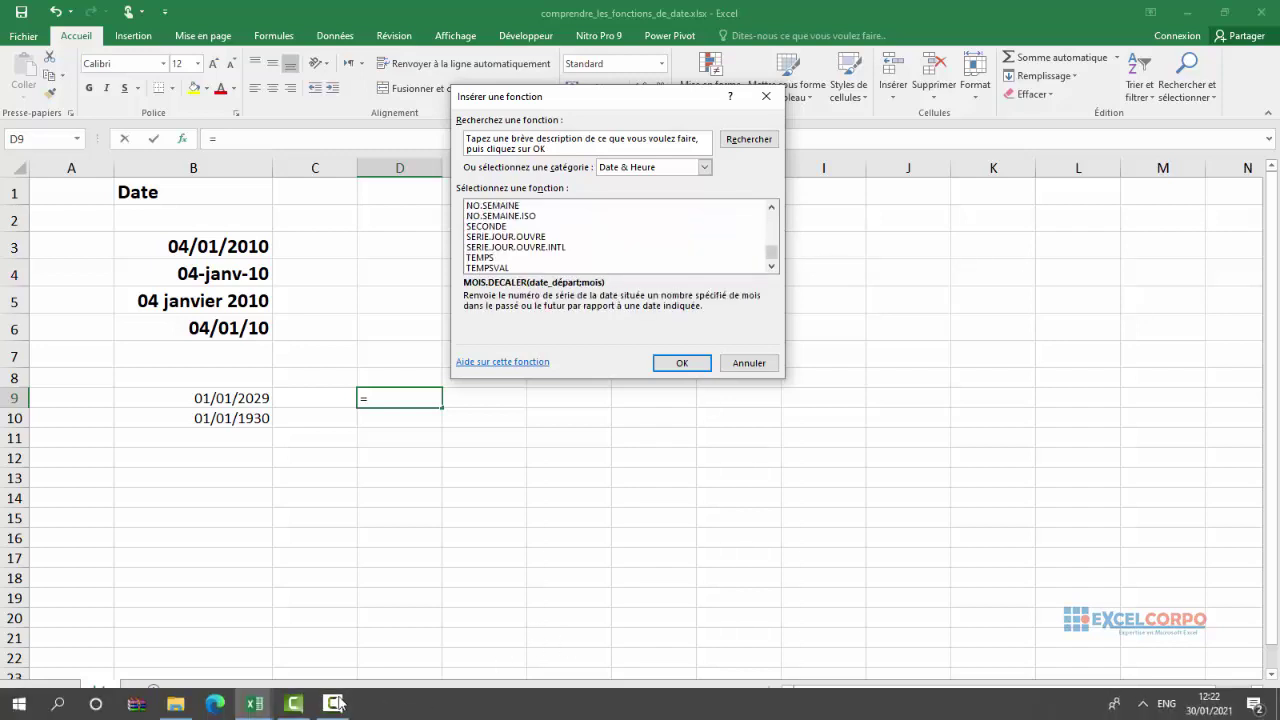
left_click(338, 704)
left_click(1203, 668)
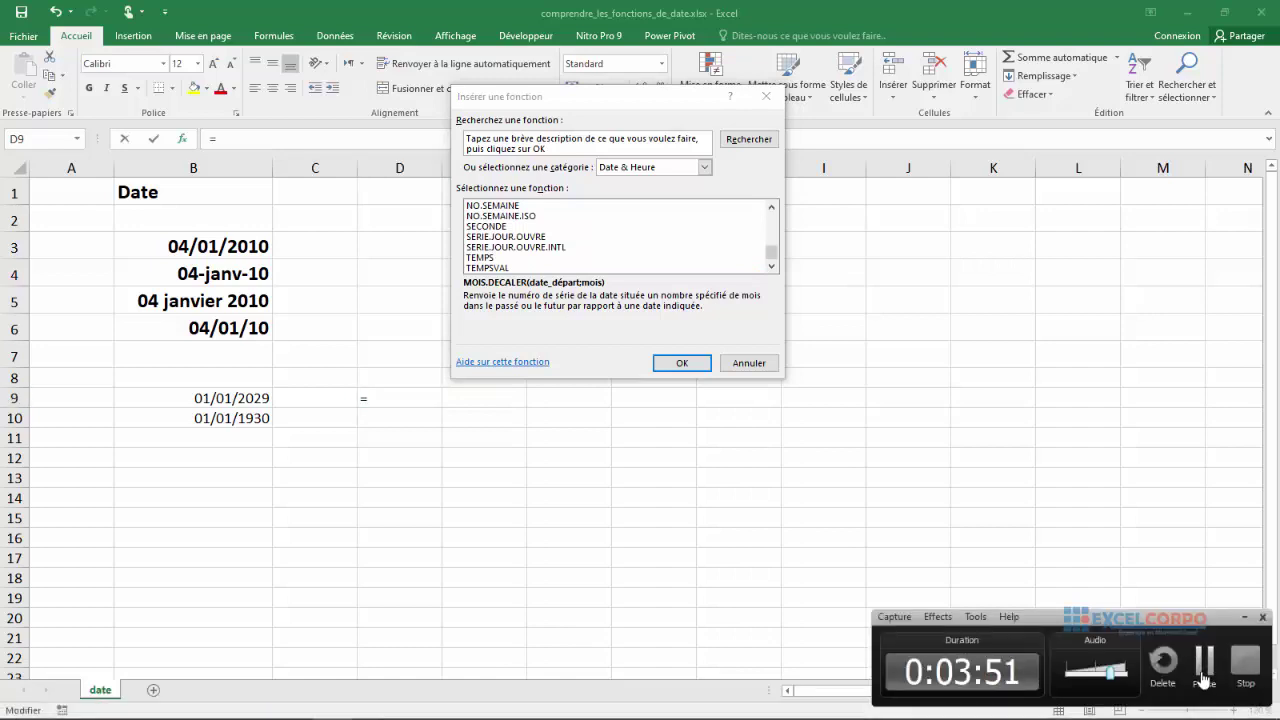
left_click(688, 362)
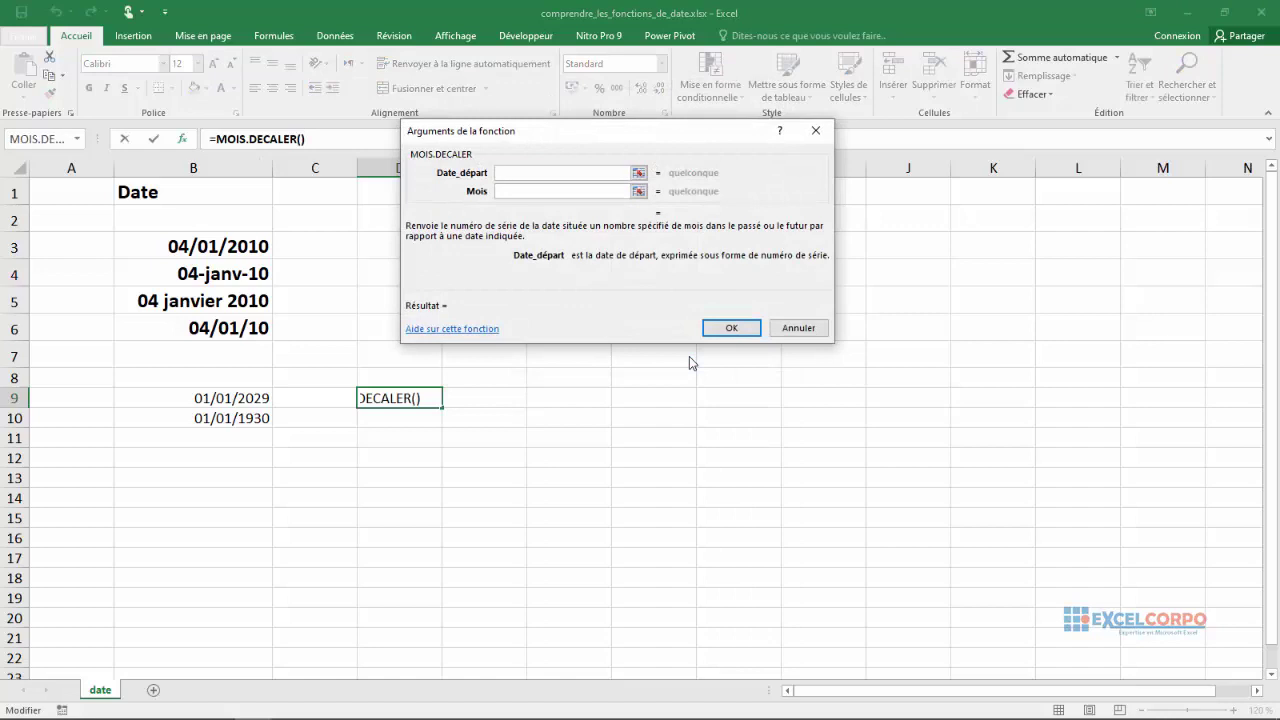